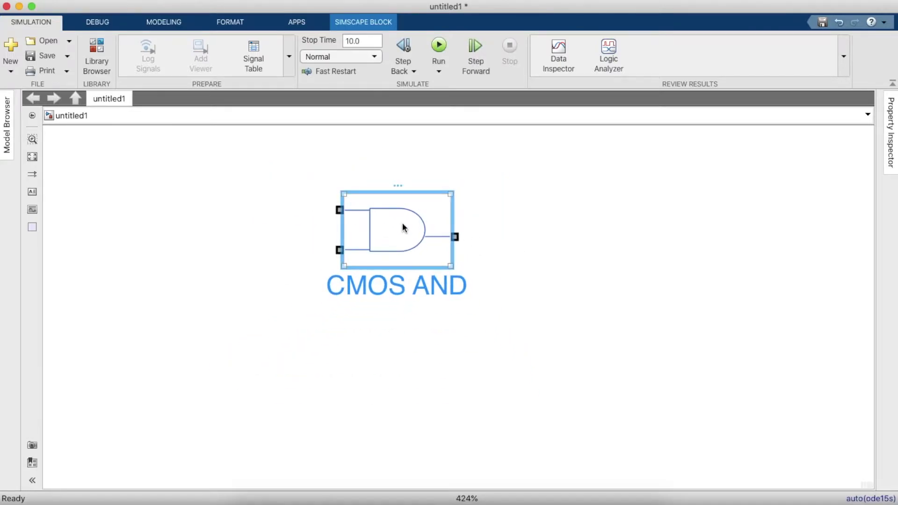
# Set the CMOS AND gate's input voltage levels: low level 1 V, high level 5 V
pyautogui.doubleClick(405, 228)
pyautogui.click(627, 194)
pyautogui.press('BackSpace')
pyautogui.doubleClick(613, 223)
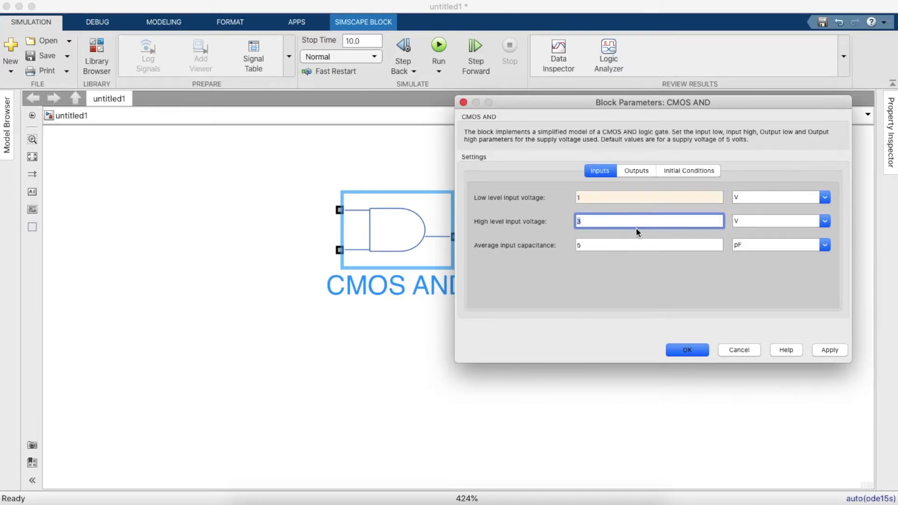
pyautogui.write('5')
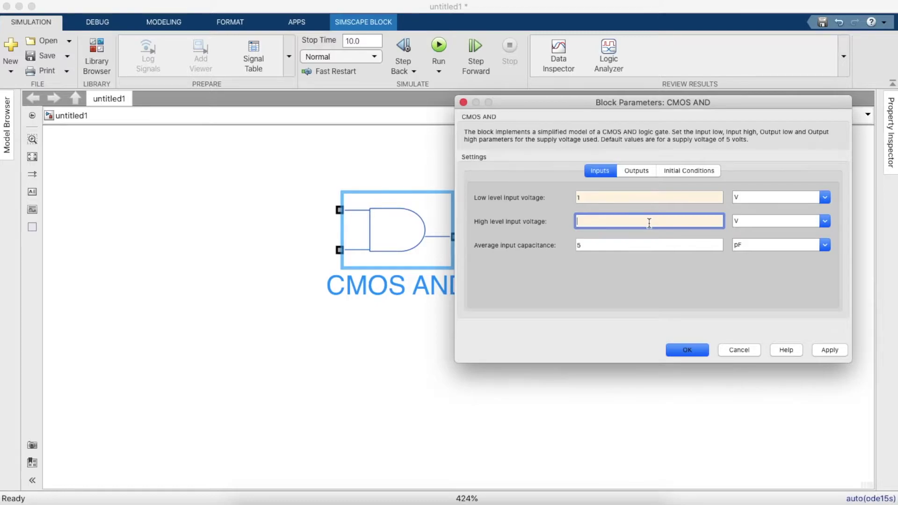
# Review the gate's Outputs and Initial Conditions settings (initial state Low) and accept them
pyautogui.click(626, 174)
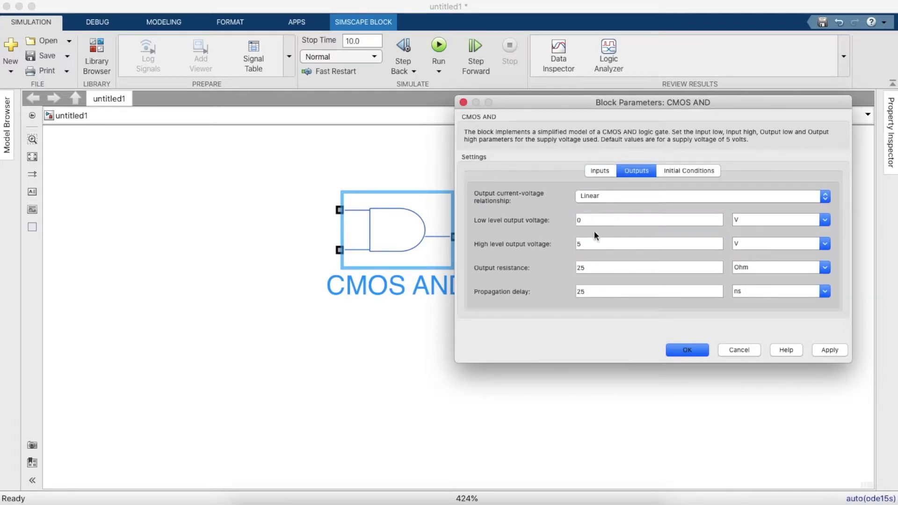
pyautogui.doubleClick(626, 247)
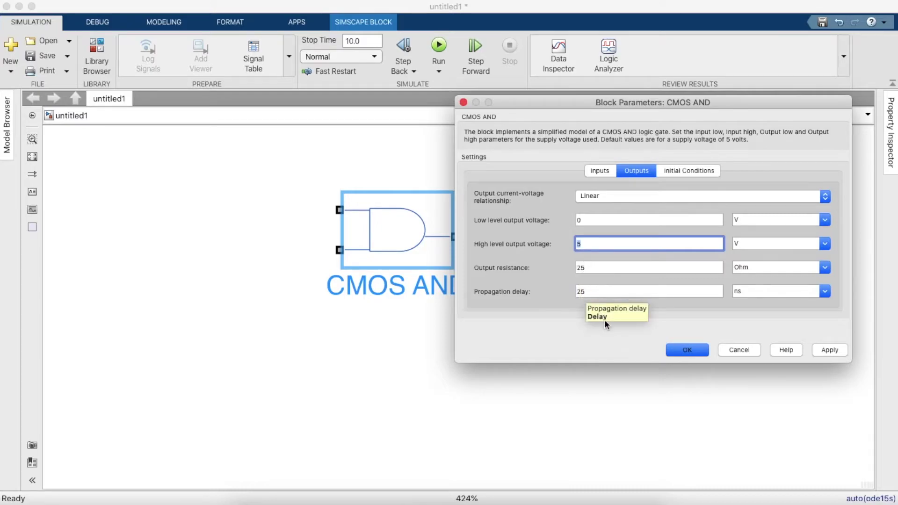
pyautogui.click(700, 173)
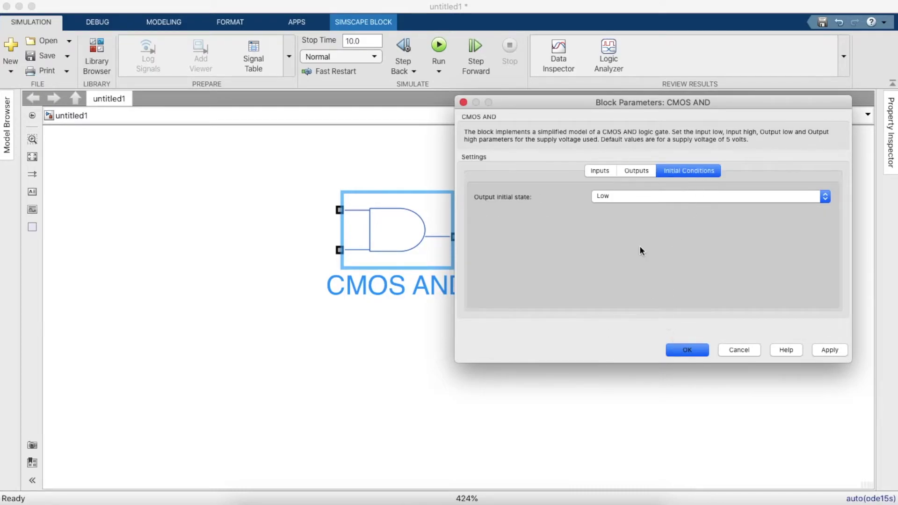
pyautogui.click(600, 172)
pyautogui.click(679, 172)
pyautogui.click(683, 350)
pyautogui.click(274, 287)
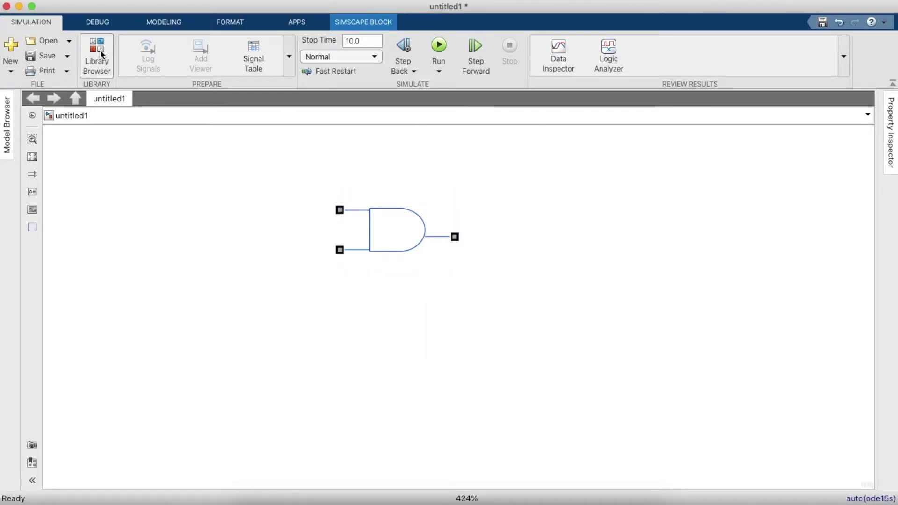
# In the Library Browser, clear the old CMOS search and navigate to Simscape > Electrical
pyautogui.click(98, 51)
pyautogui.doubleClick(392, 83)
pyautogui.press('BackSpace')
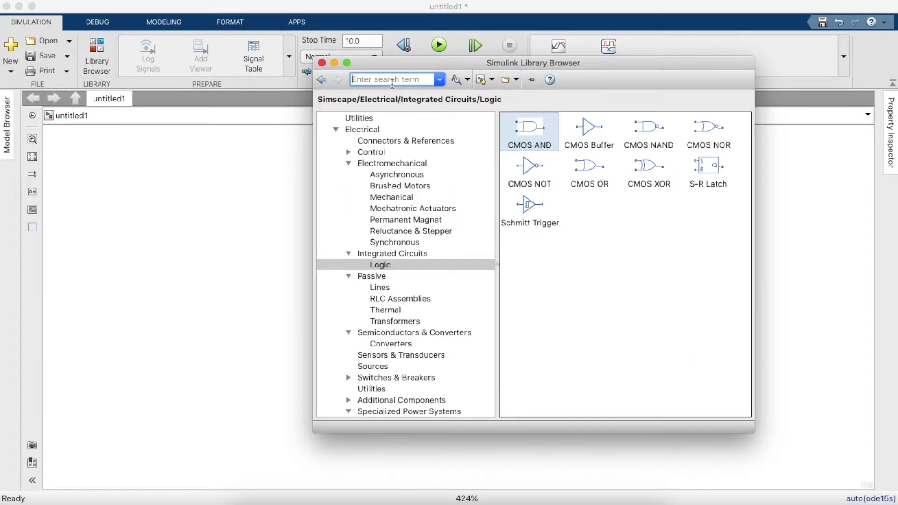
pyautogui.write('V')
pyautogui.press('BackSpace')
pyautogui.click(540, 223)
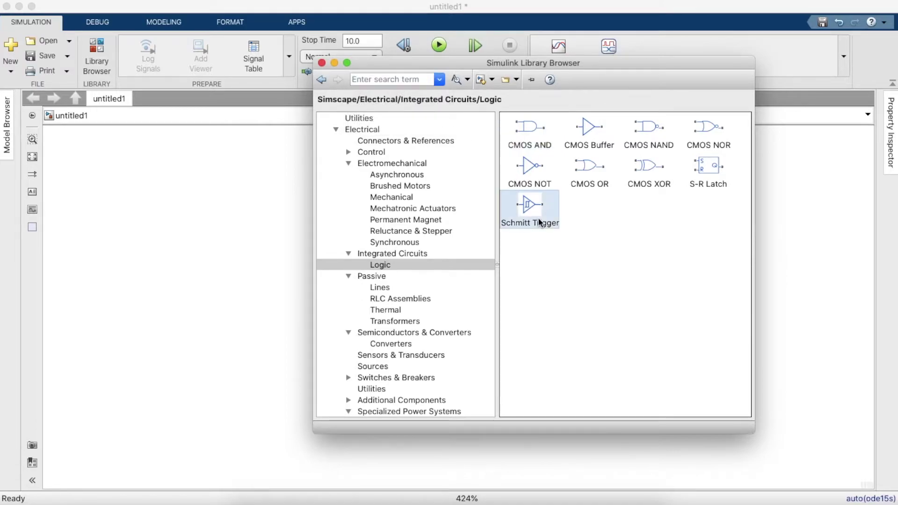
pyautogui.scroll(4, 418, 231)
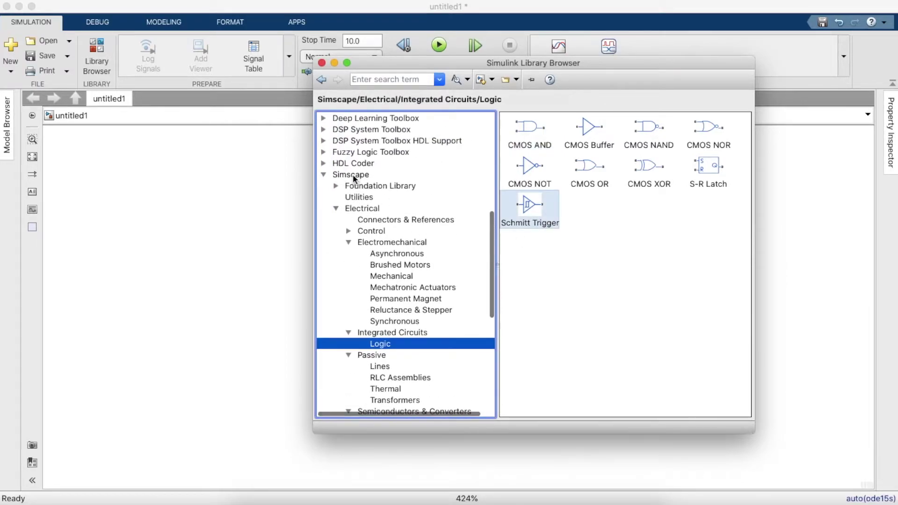
pyautogui.click(353, 175)
pyautogui.click(546, 132)
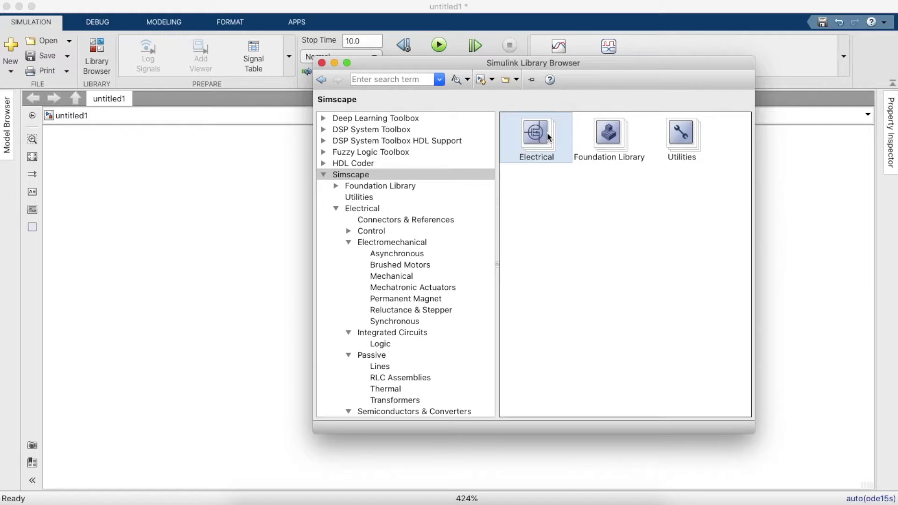
pyautogui.doubleClick(546, 132)
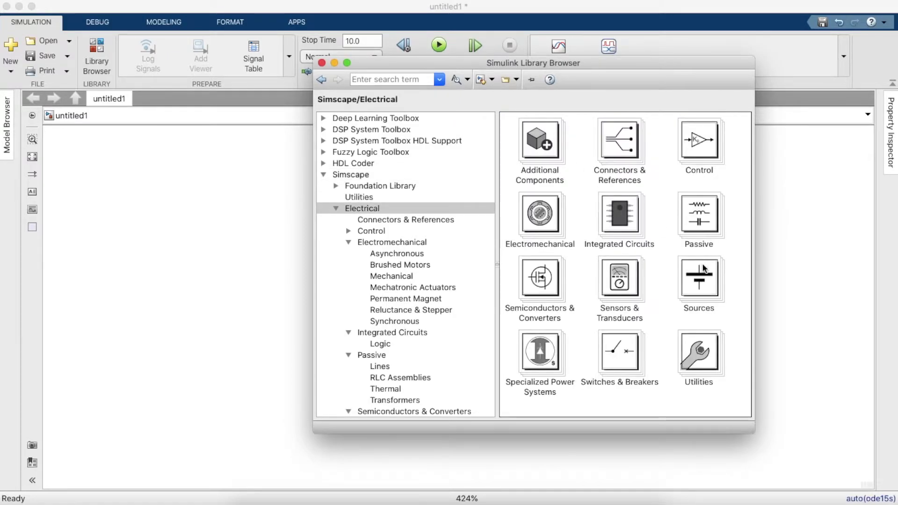
# Drag the Voltage Source block from Electrical Sources onto the canvas below the AND gate
pyautogui.doubleClick(698, 279)
pyautogui.scroll(-5, 580, 280)
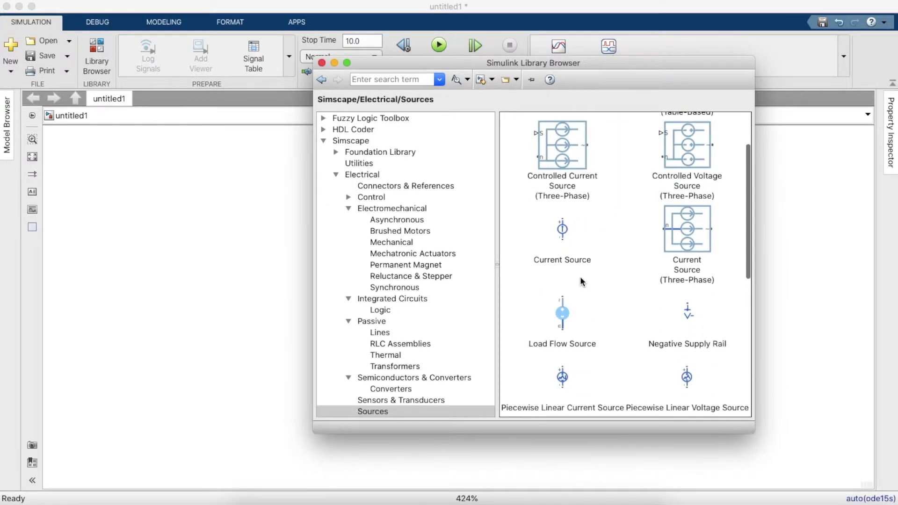
pyautogui.scroll(-8, 592, 251)
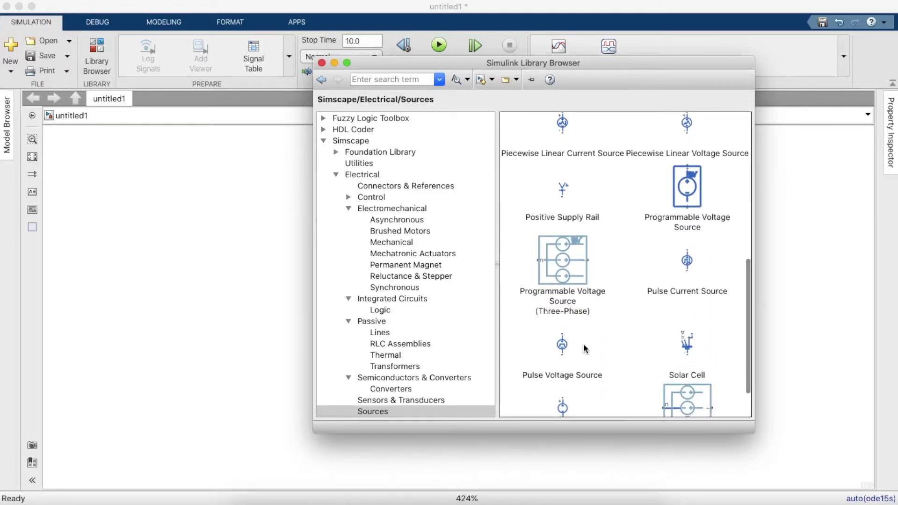
pyautogui.scroll(-2, 583, 344)
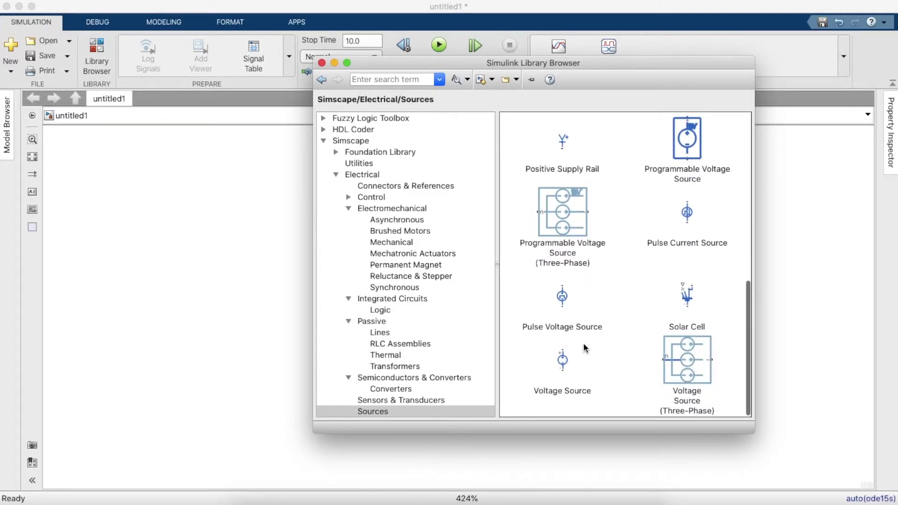
pyautogui.click(560, 368)
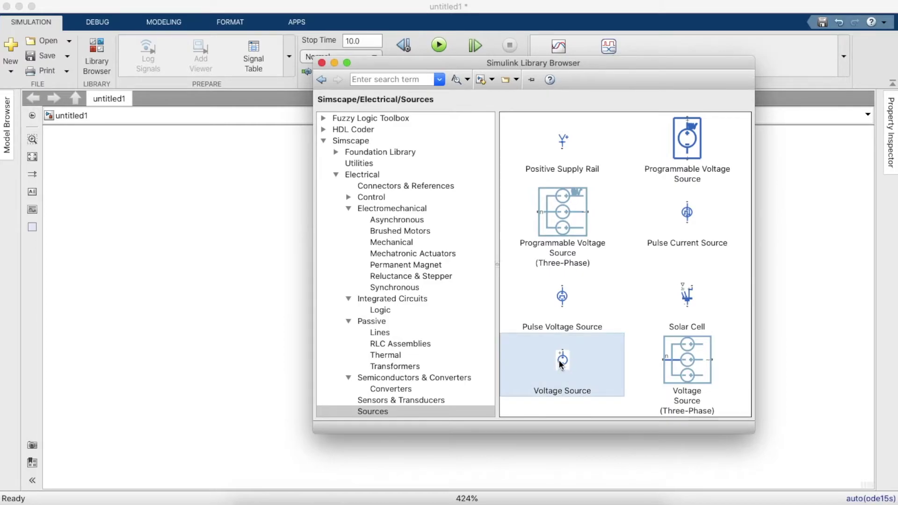
pyautogui.moveTo(559, 360); pyautogui.dragTo(260, 328)
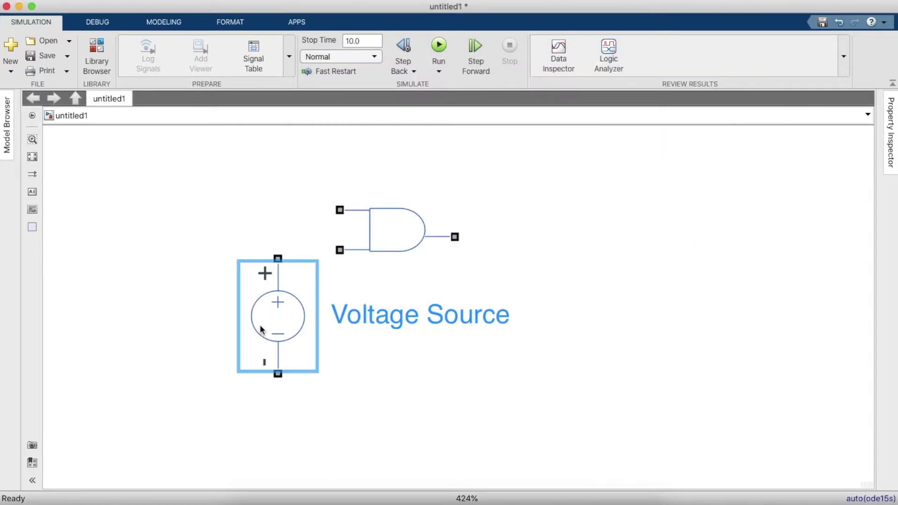
# Move the voltage source up-left and wire its positive terminal to the AND gate's top input
pyautogui.moveTo(270, 276); pyautogui.dragTo(165, 222)
pyautogui.scroll(-4, 164, 222)
pyautogui.moveTo(151, 176); pyautogui.dragTo(57, 134)
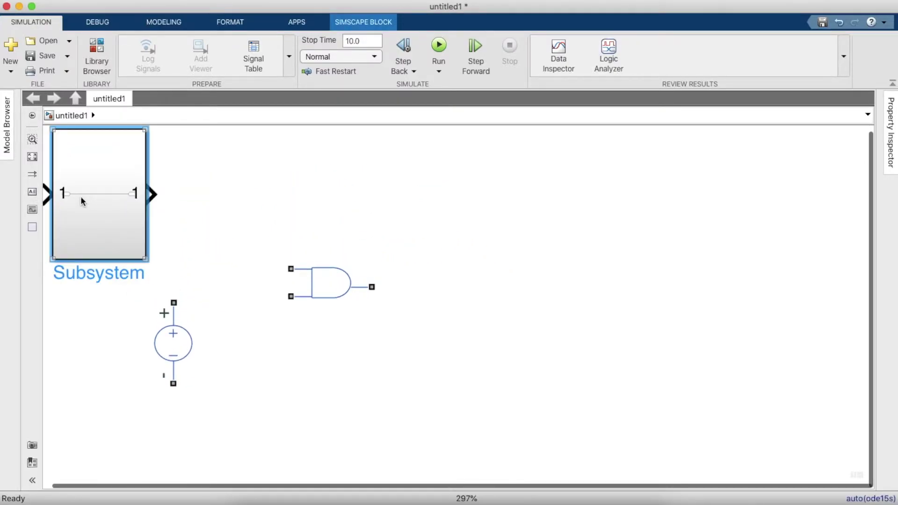
pyautogui.moveTo(121, 243); pyautogui.dragTo(30, 246)
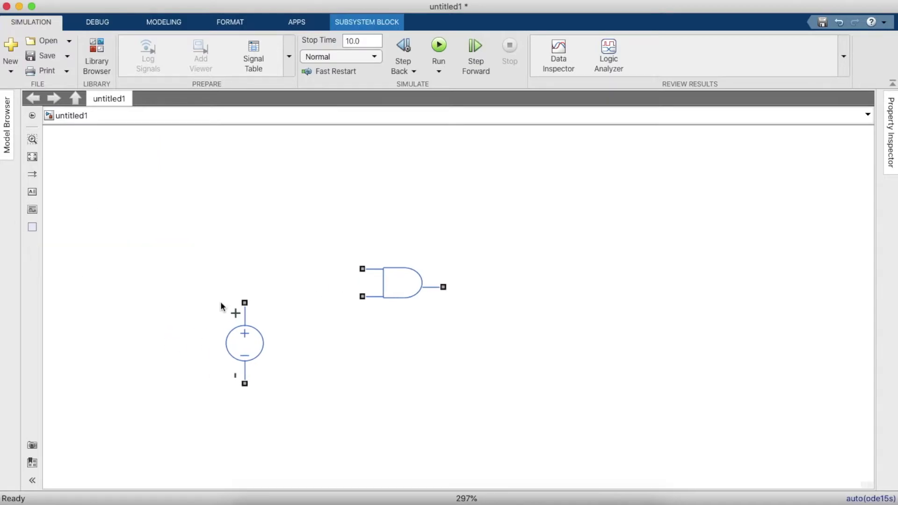
pyautogui.moveTo(244, 301); pyautogui.dragTo(362, 269)
# Search 'Ground' and place an Electrical Reference below the voltage source to ground it
pyautogui.click(96, 53)
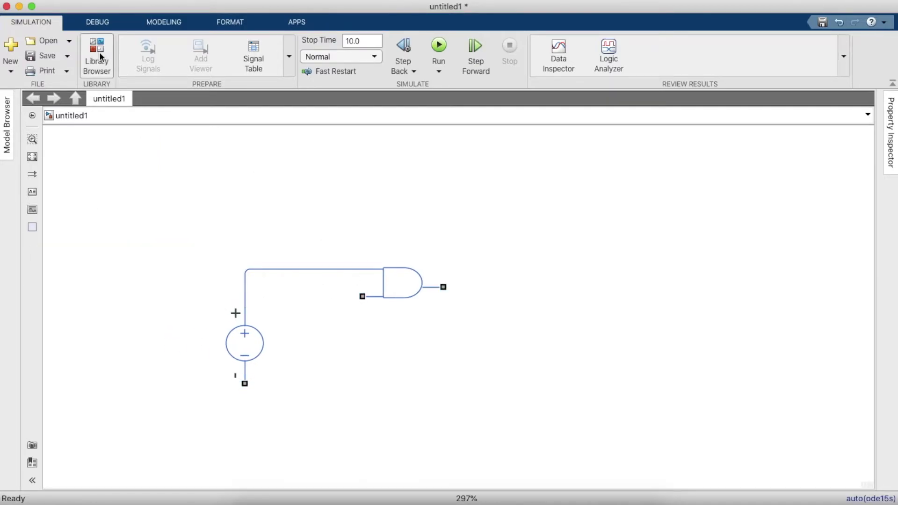
pyautogui.click(385, 79)
pyautogui.write('Ground')
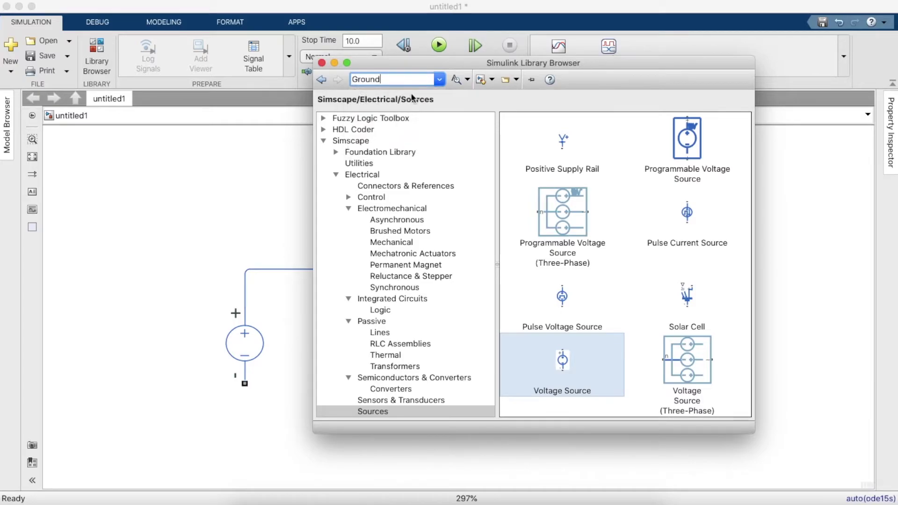
pyautogui.press('Return')
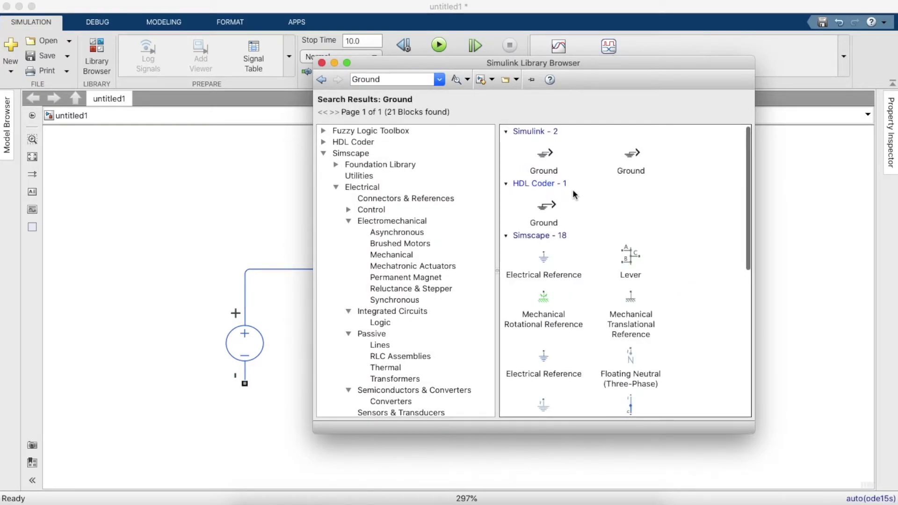
pyautogui.scroll(-1, 571, 197)
pyautogui.click(541, 248)
pyautogui.moveTo(540, 248); pyautogui.dragTo(252, 433)
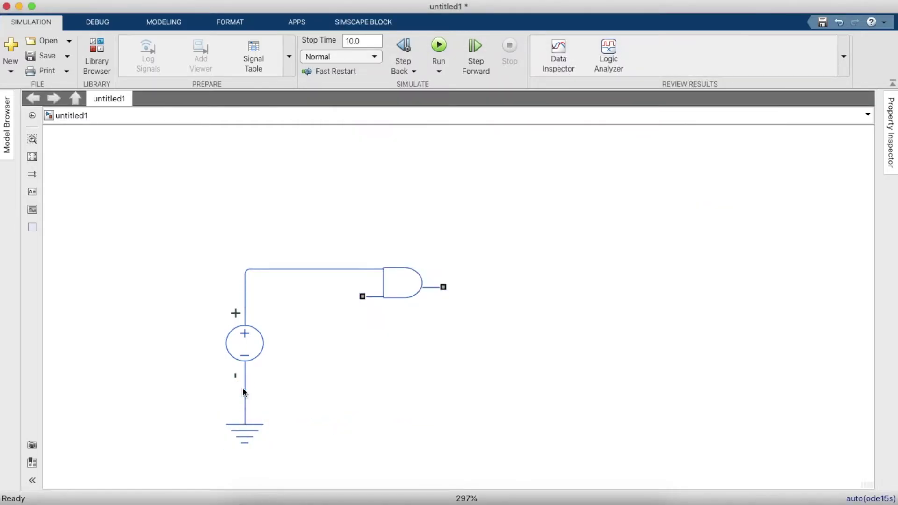
pyautogui.click(97, 52)
# Add a Solver Configuration block at lower left and copy an Electrical Reference to the gate's lower input
pyautogui.doubleClick(373, 80)
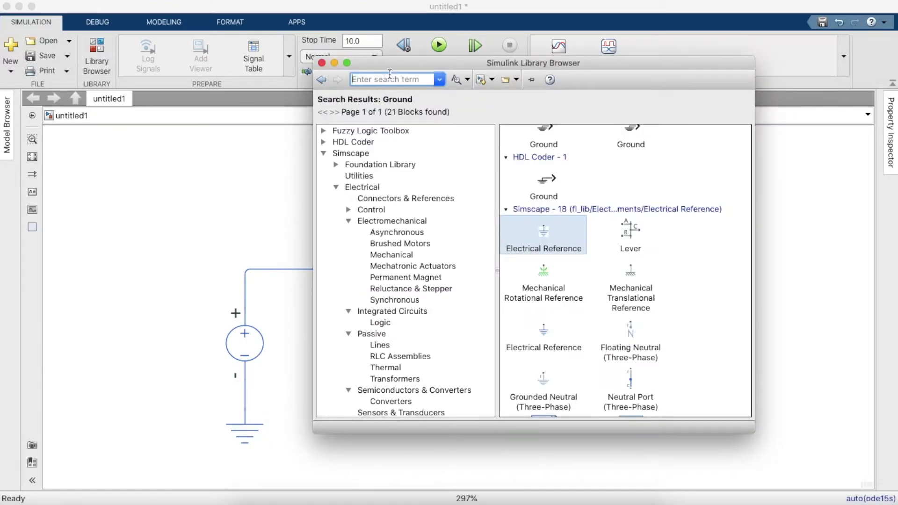
pyautogui.write('Solver')
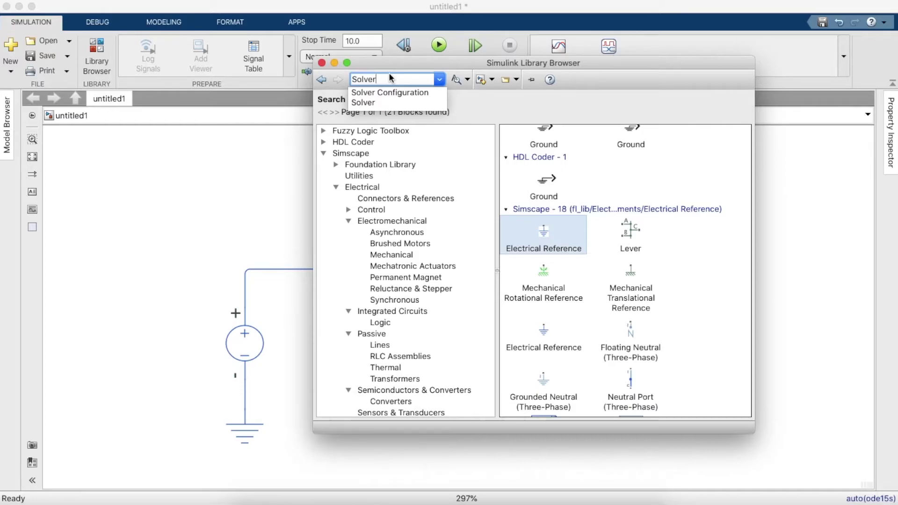
pyautogui.click(384, 102)
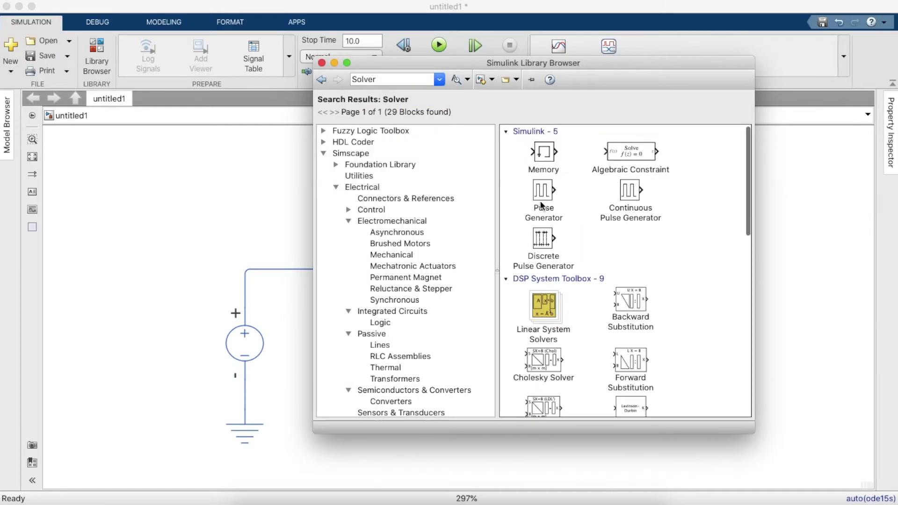
pyautogui.scroll(-10, 546, 264)
pyautogui.scroll(15, 546, 264)
pyautogui.scroll(-10, 576, 208)
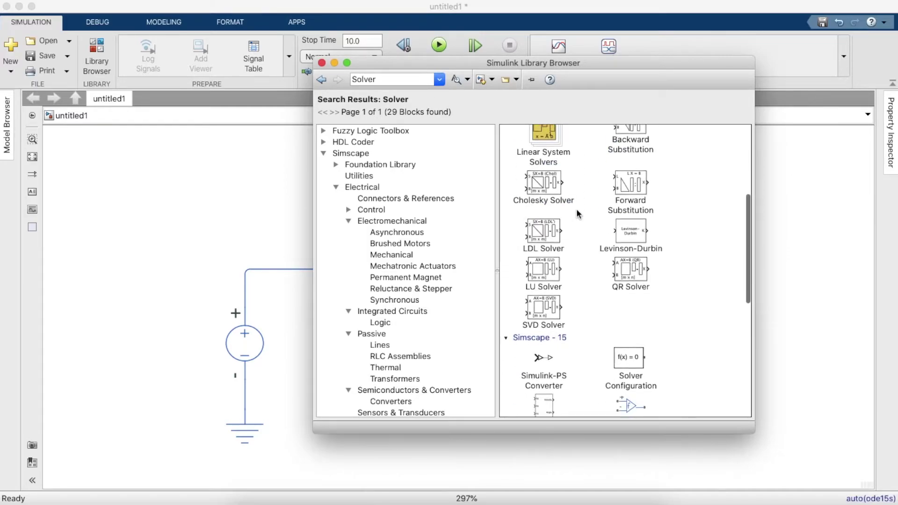
pyautogui.moveTo(626, 187); pyautogui.dragTo(243, 397)
pyautogui.click(242, 430)
pyautogui.moveTo(242, 429); pyautogui.dragTo(354, 297)
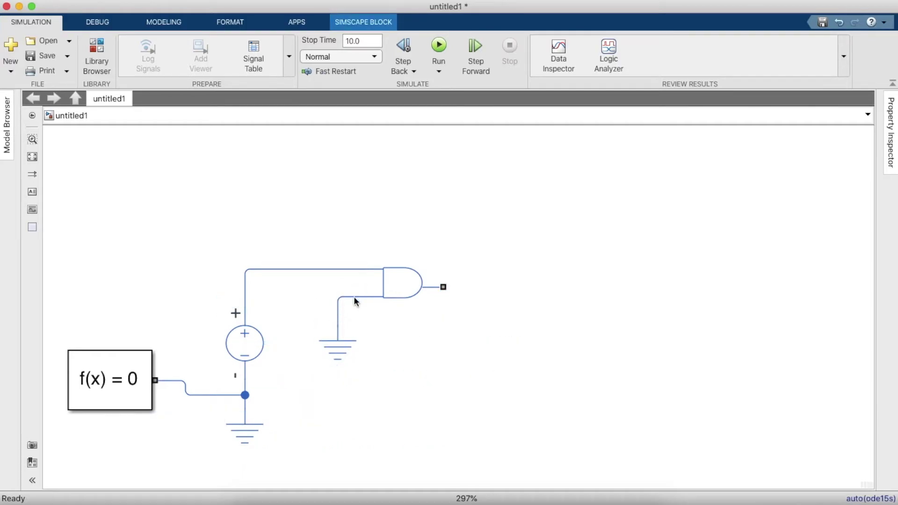
# Search 'Vol' and place a Simscape Voltage Sensor right of the AND gate's output
pyautogui.click(96, 56)
pyautogui.click(385, 77)
pyautogui.write('Vol')
pyautogui.press('Down')
pyautogui.press('Return')
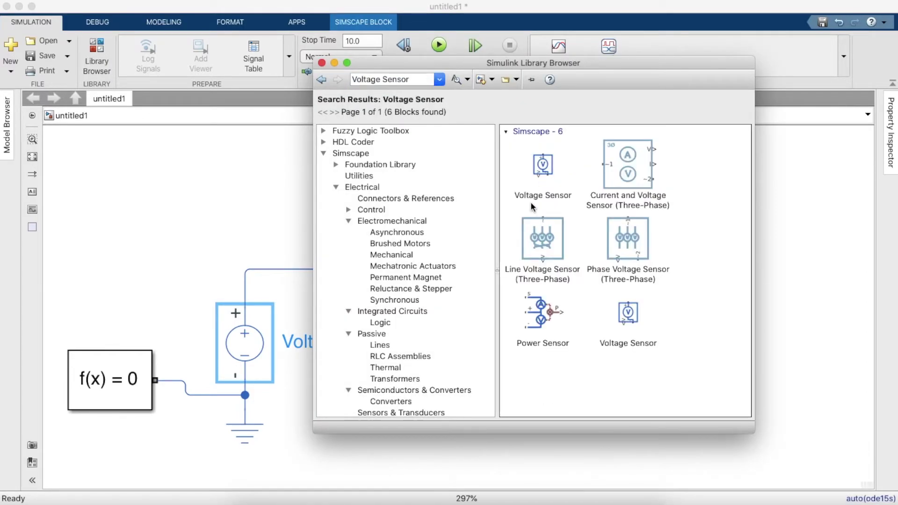
pyautogui.click(550, 171)
pyautogui.moveTo(542, 169); pyautogui.dragTo(475, 355)
pyautogui.click(457, 293)
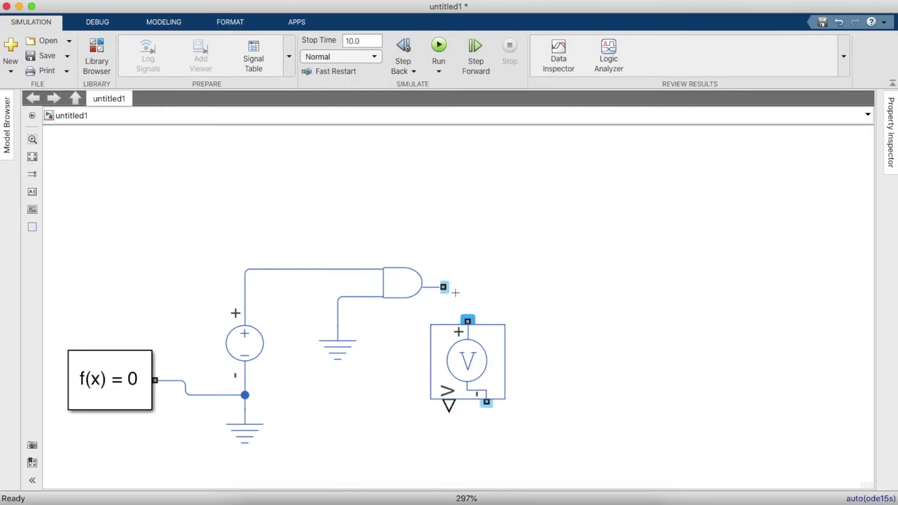
# Place a Simulink-PS Converter by mistake, move it beside the sensor, then delete it
pyautogui.click(97, 54)
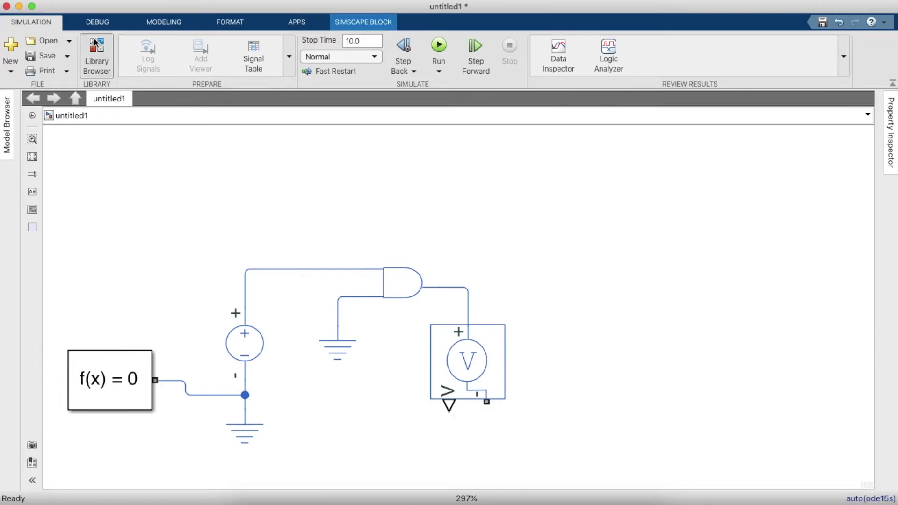
pyautogui.click(411, 80)
pyautogui.write('S')
pyautogui.press('Down')
pyautogui.press('Down')
pyautogui.press('Down')
pyautogui.press('Down')
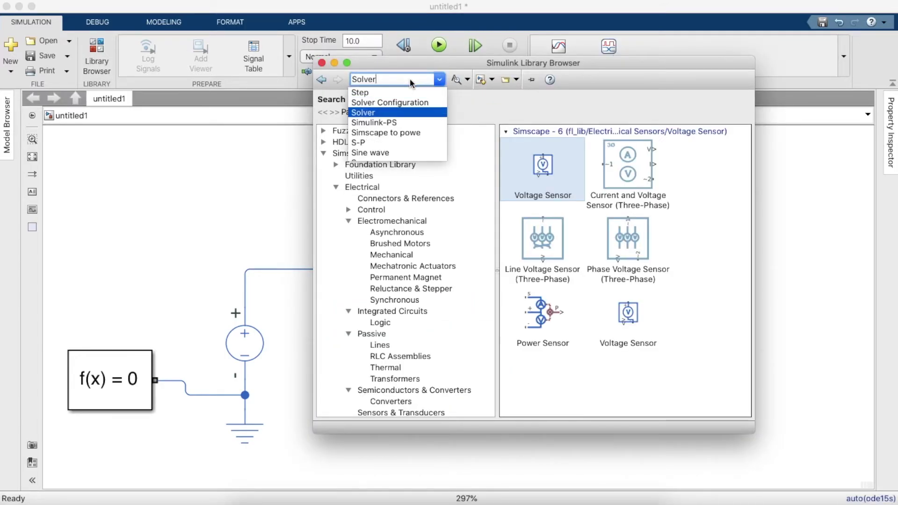
pyautogui.press('Return')
pyautogui.moveTo(529, 171); pyautogui.dragTo(442, 465)
pyautogui.click(445, 421)
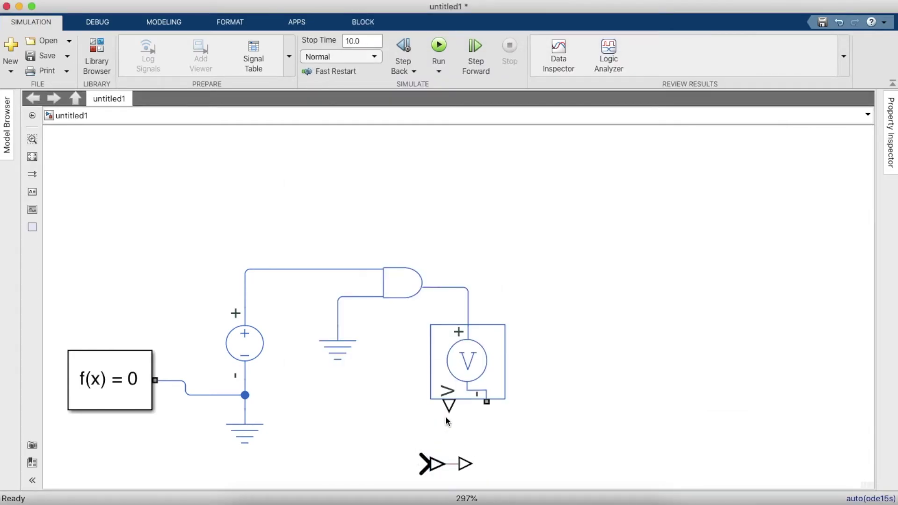
pyautogui.click(440, 464)
pyautogui.moveTo(440, 464); pyautogui.dragTo(559, 389)
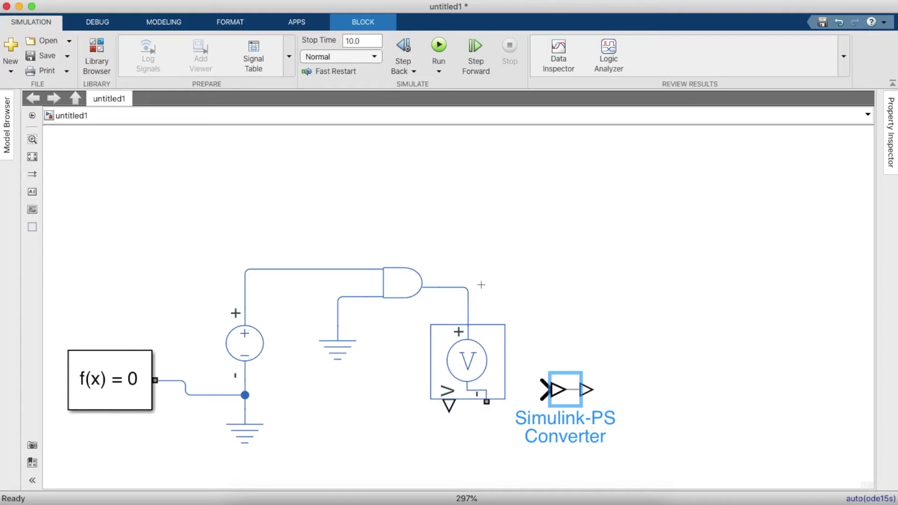
pyautogui.press('Delete')
# Search 'PS-Simulink' and place a PS-Simulink Converter below the voltage sensor
pyautogui.click(96, 56)
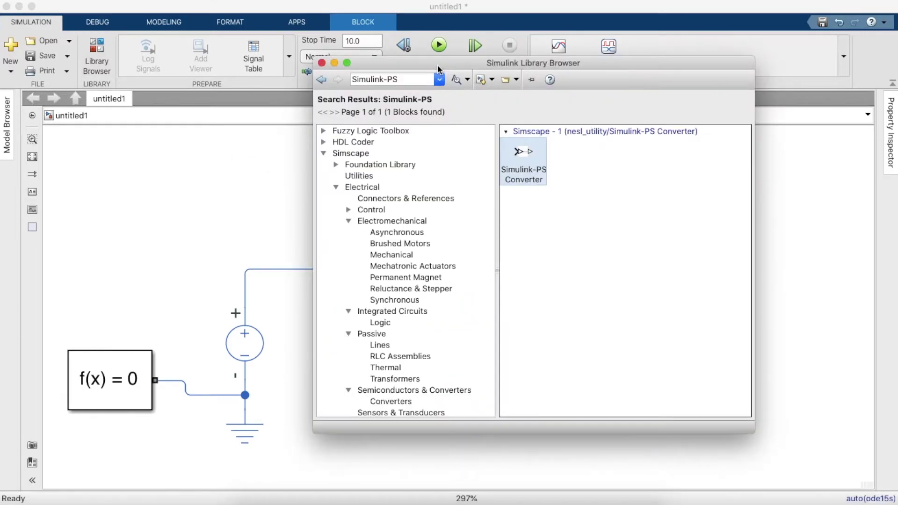
pyautogui.click(403, 79)
pyautogui.write('PS-Simulink')
pyautogui.press('Return')
pyautogui.moveTo(308, 414); pyautogui.dragTo(442, 414)
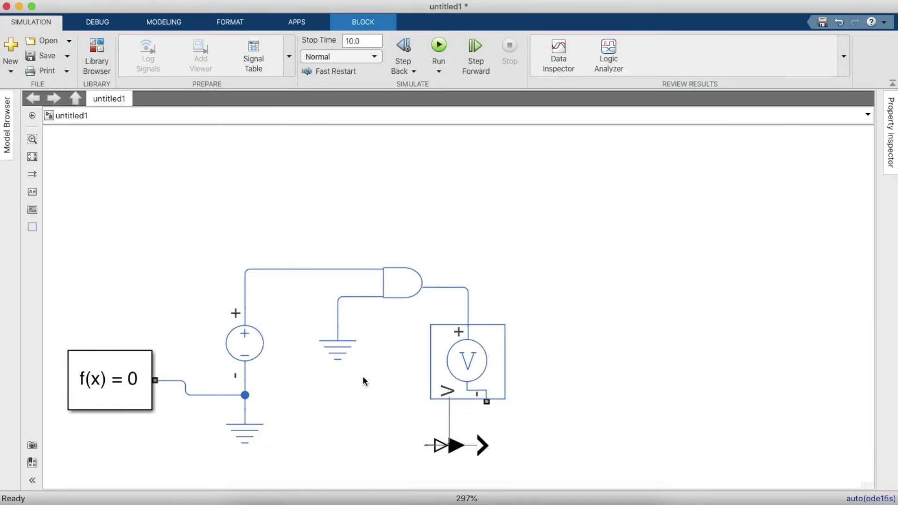
# Copy an Electrical Reference right of the converter and wire the sensor's minus terminal to it
pyautogui.click(340, 345)
pyautogui.moveTo(341, 345); pyautogui.dragTo(541, 430)
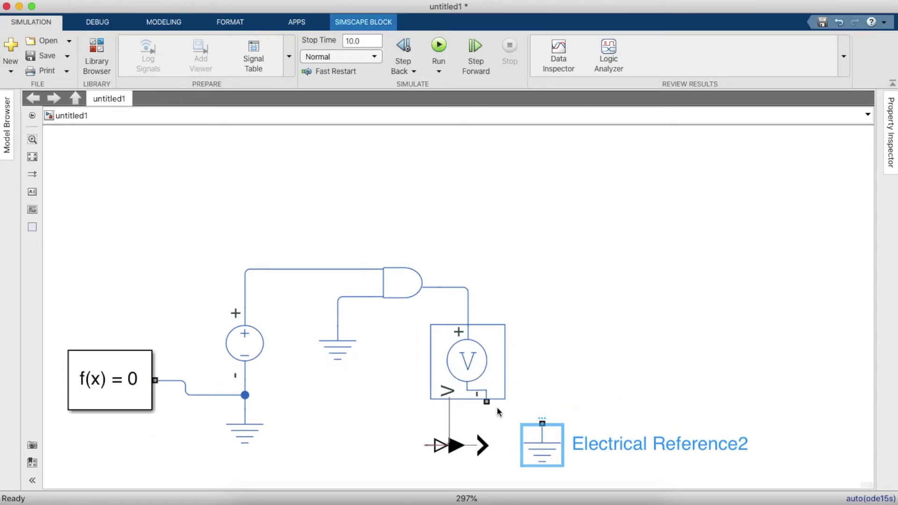
pyautogui.moveTo(487, 401); pyautogui.dragTo(541, 421)
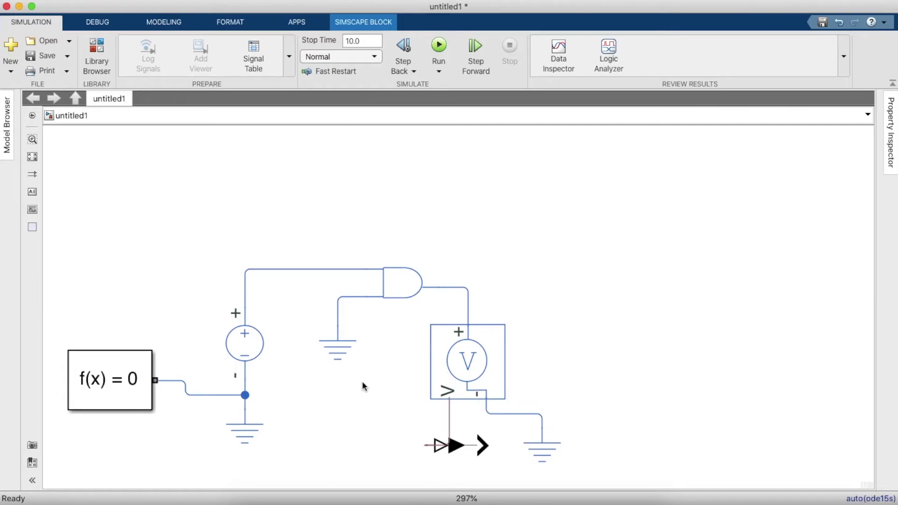
pyautogui.scroll(-5, 362, 381)
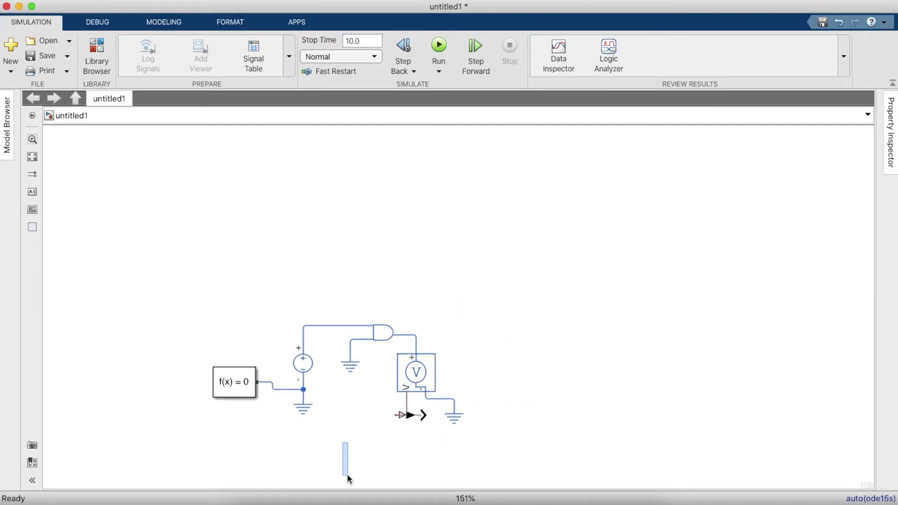
pyautogui.scroll(-3, 347, 476)
# Search 'Scope', place a Scope below the converter to receive its output, and run the simulation
pyautogui.click(97, 55)
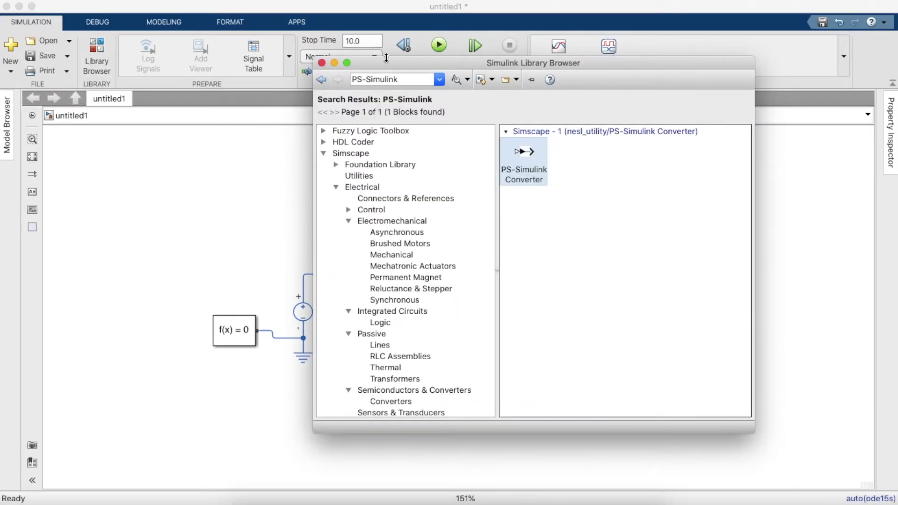
pyautogui.tripleClick(405, 79)
pyautogui.press('BackSpace')
pyautogui.write('Scope')
pyautogui.press('Return')
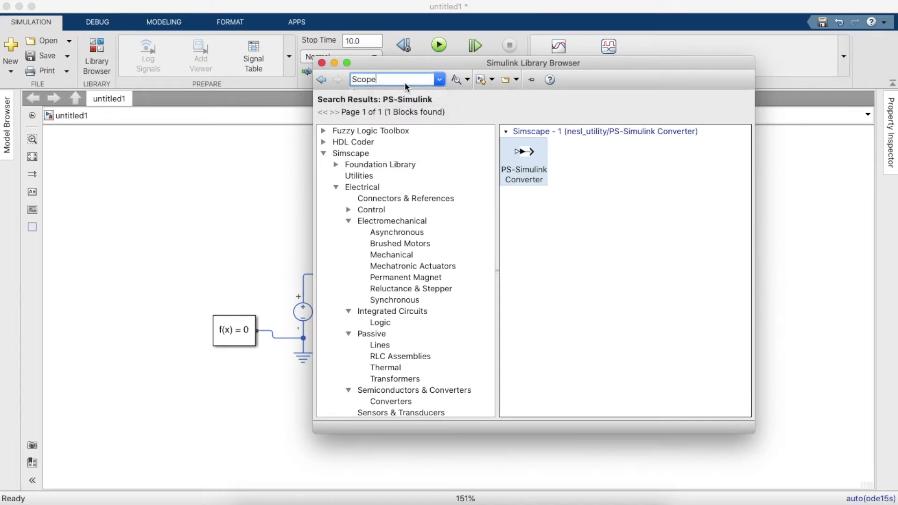
pyautogui.moveTo(537, 161)
pyautogui.mouseDown()
pyautogui.moveTo(251, 395)
pyautogui.moveTo(447, 374)
pyautogui.moveTo(481, 399)
pyautogui.moveTo(425, 376)
pyautogui.moveTo(424, 364)
pyautogui.mouseUp()
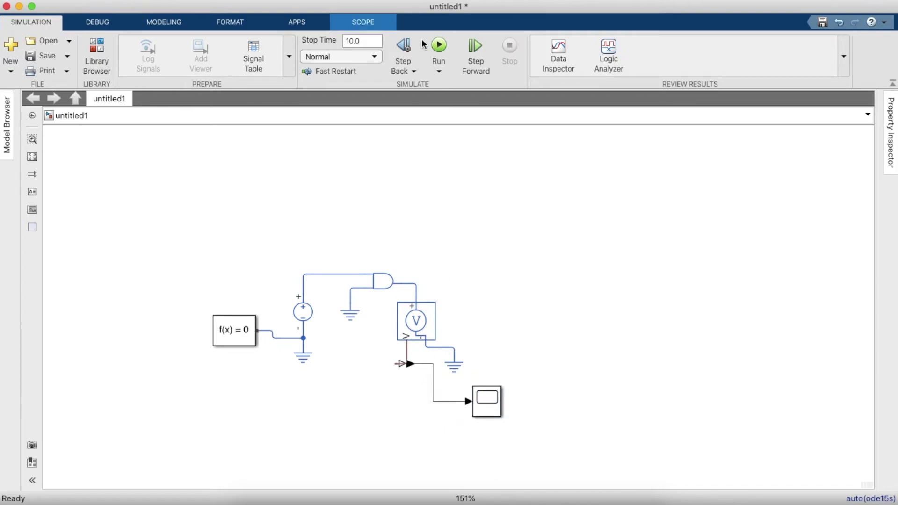
pyautogui.click(441, 45)
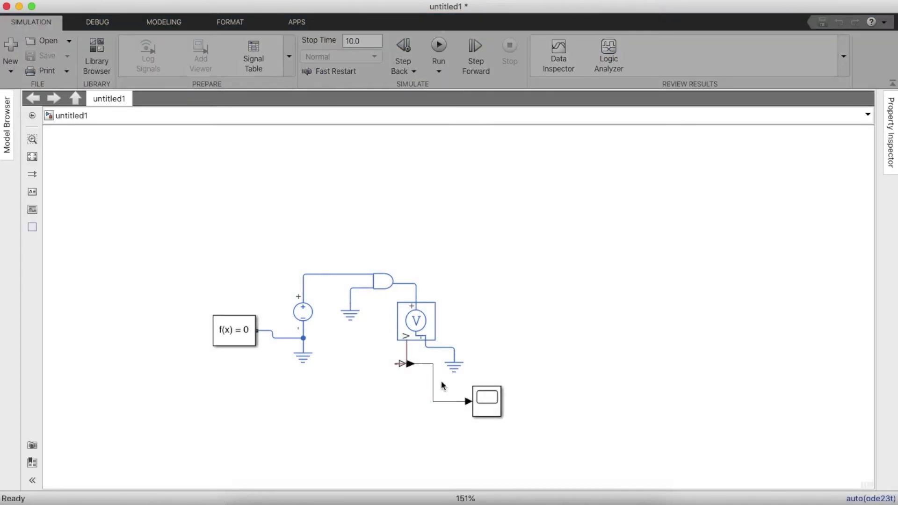
# Open the Scope to view the first simulation result, then close it
pyautogui.click(490, 404)
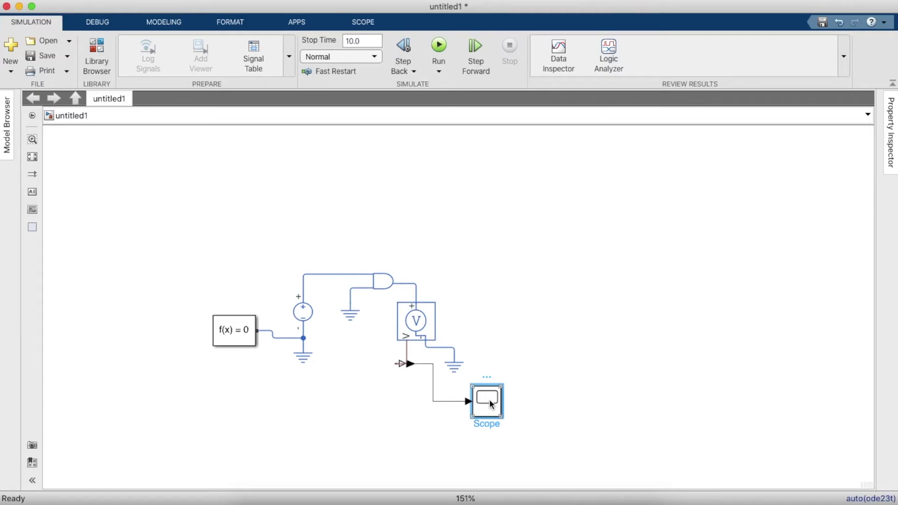
pyautogui.doubleClick(491, 404)
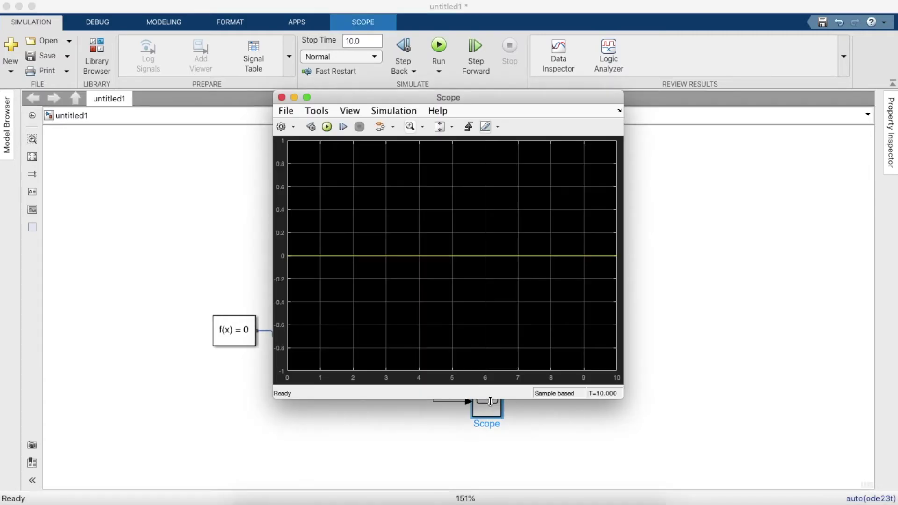
pyautogui.click(433, 127)
pyautogui.click(437, 112)
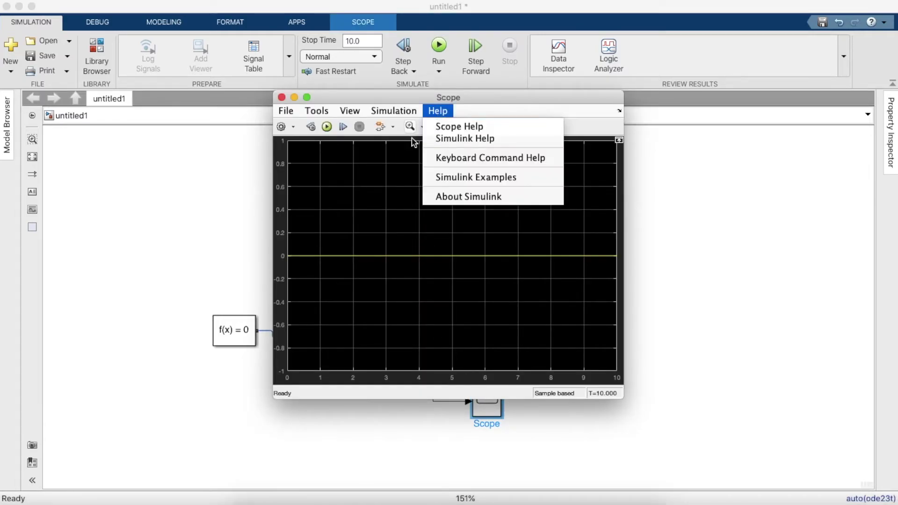
pyautogui.click(282, 97)
pyautogui.click(282, 97)
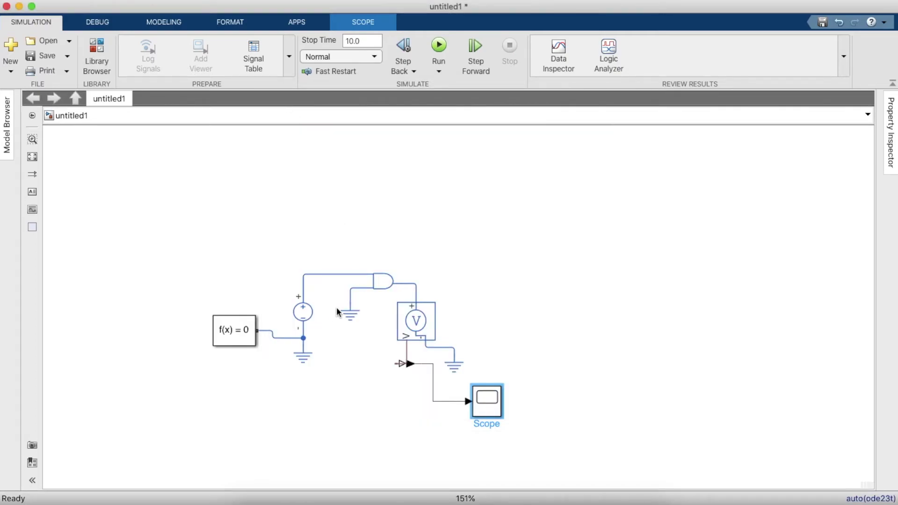
# Delete the ground on the AND gate's input, rerun the simulation, and check the Scope
pyautogui.moveTo(346, 301); pyautogui.dragTo(304, 283)
pyautogui.press('Delete')
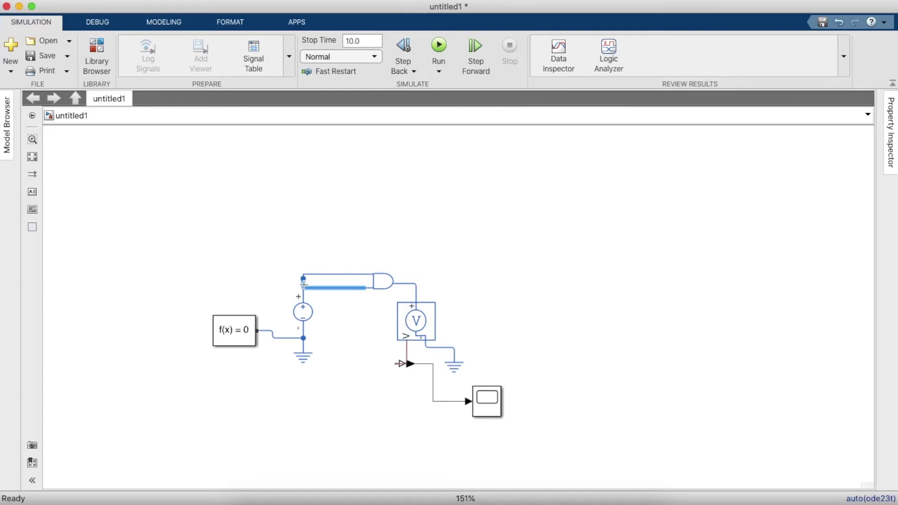
pyautogui.click(447, 48)
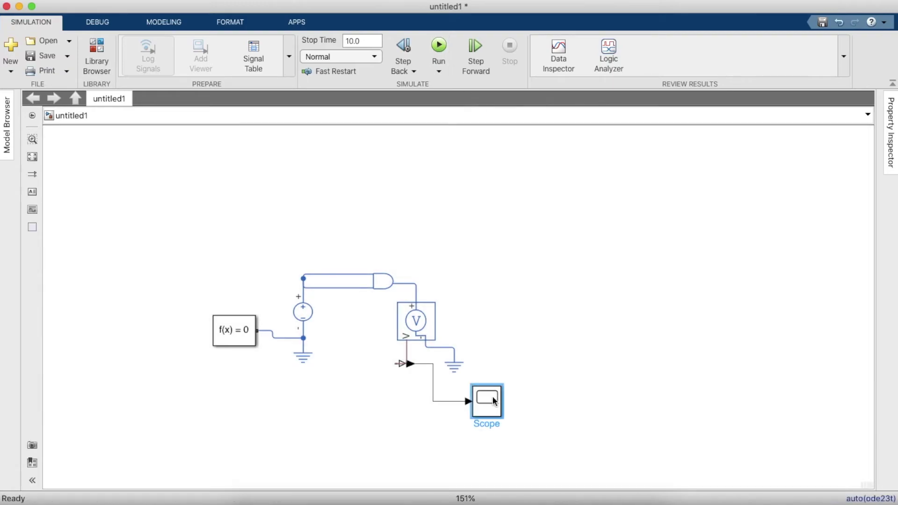
pyautogui.doubleClick(494, 401)
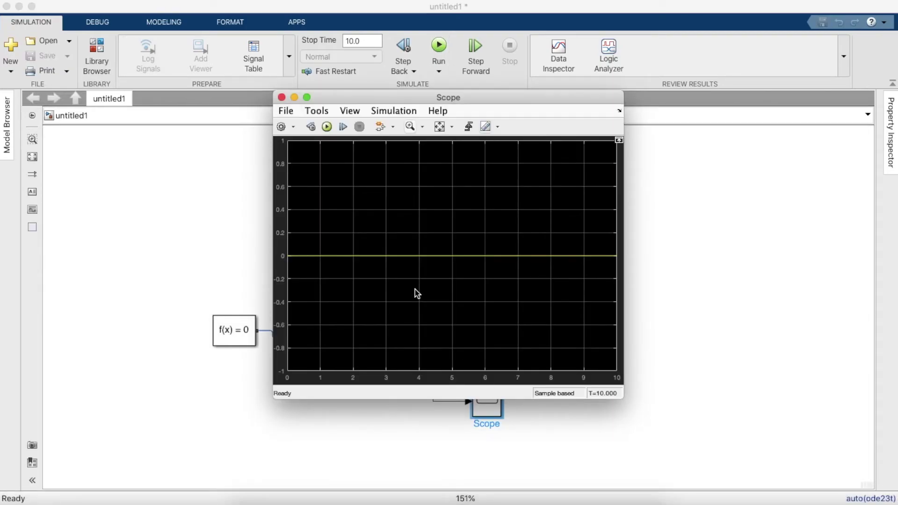
pyautogui.click(281, 97)
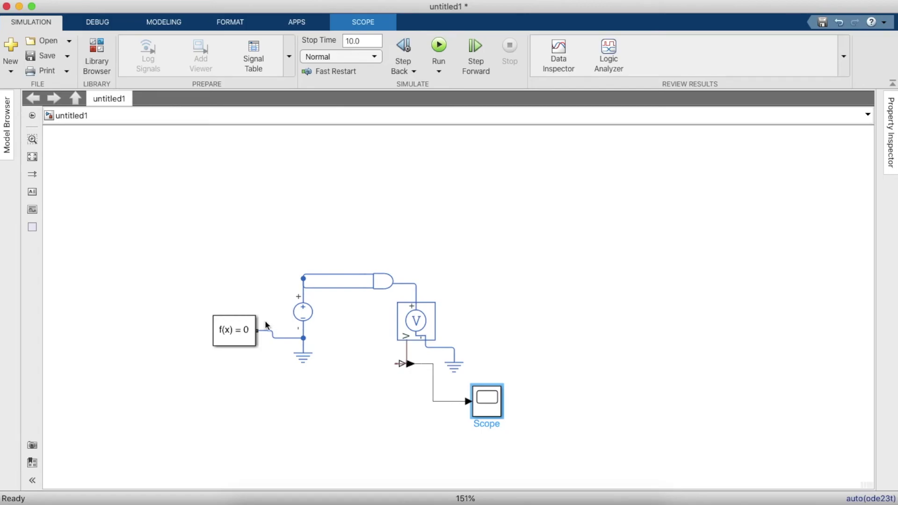
# Set the Voltage Source's DC voltage to 5 V, rerun, and confirm the Scope shows 5
pyautogui.doubleClick(298, 316)
pyautogui.click(458, 296)
pyautogui.press('BackSpace')
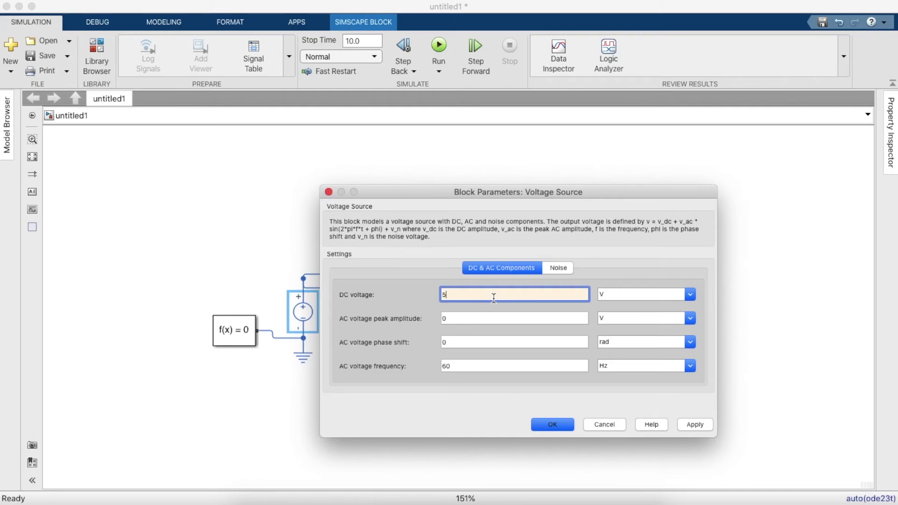
pyautogui.write('5')
pyautogui.press('Return')
pyautogui.click(439, 46)
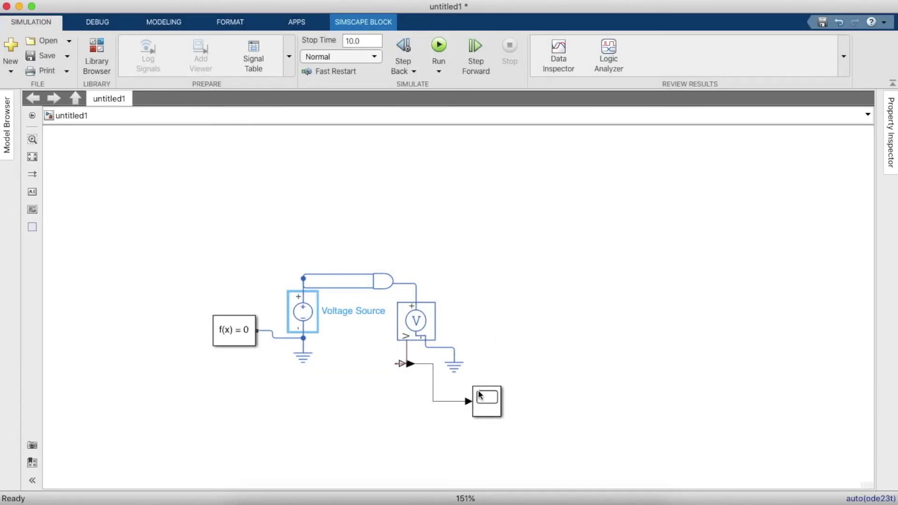
pyautogui.doubleClick(482, 397)
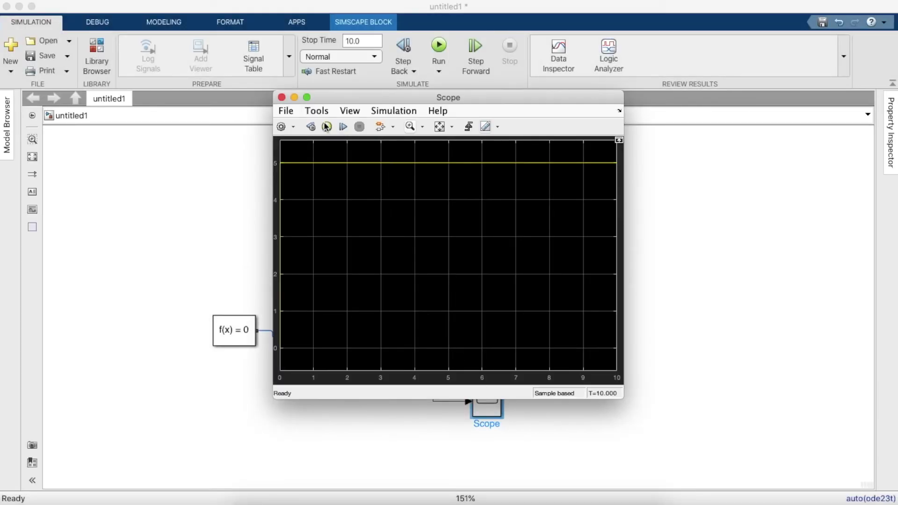
pyautogui.click(281, 96)
# Rewire the AND gate's second input to the ground node, rerun, and check the 0 V trace
pyautogui.moveTo(363, 287)
pyautogui.mouseDown()
pyautogui.moveTo(333, 287)
pyautogui.moveTo(304, 346)
pyautogui.moveTo(336, 347)
pyautogui.mouseUp()
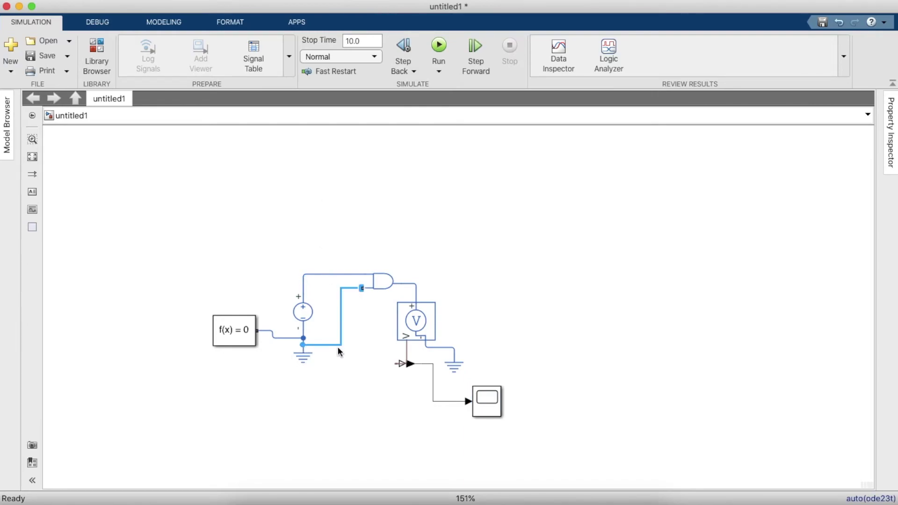
pyautogui.moveTo(305, 338); pyautogui.dragTo(305, 337)
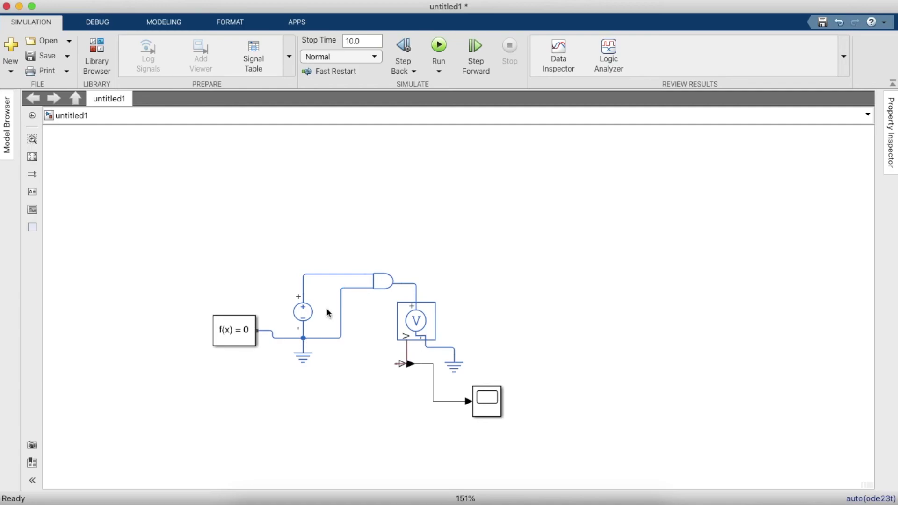
pyautogui.click(438, 45)
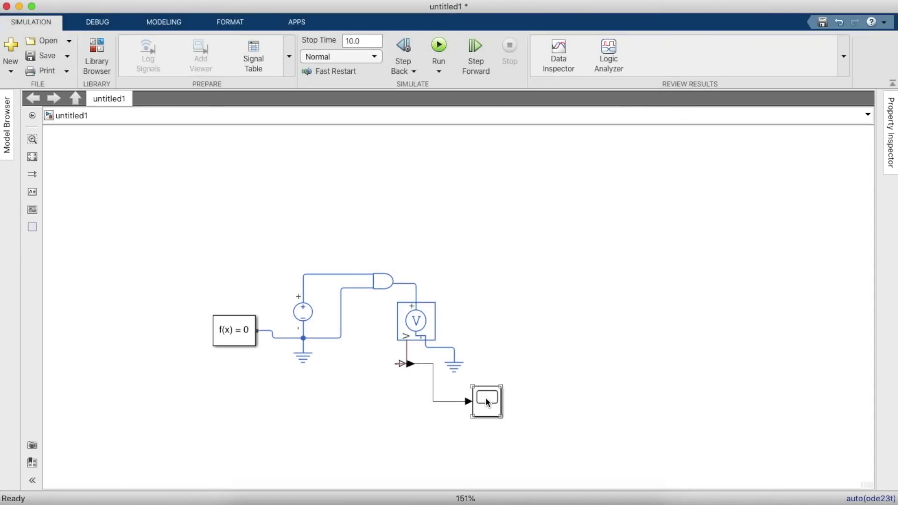
pyautogui.doubleClick(486, 401)
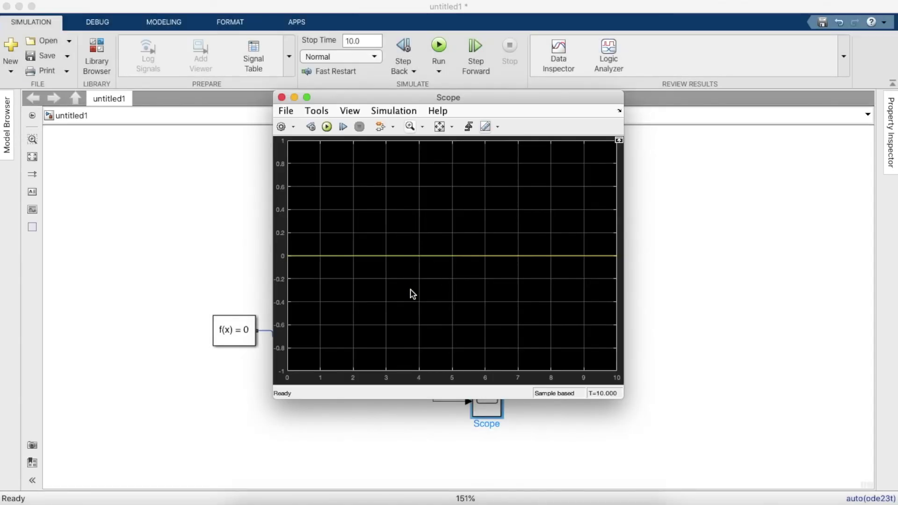
pyautogui.click(281, 97)
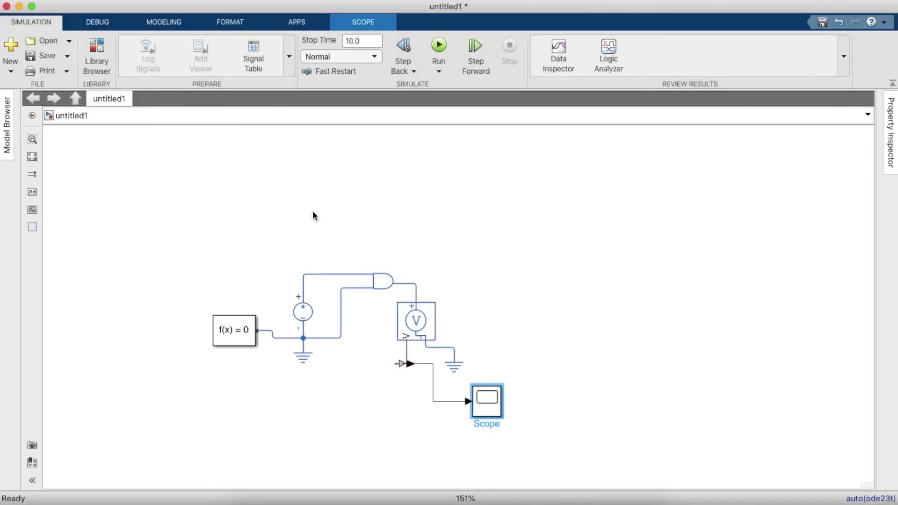